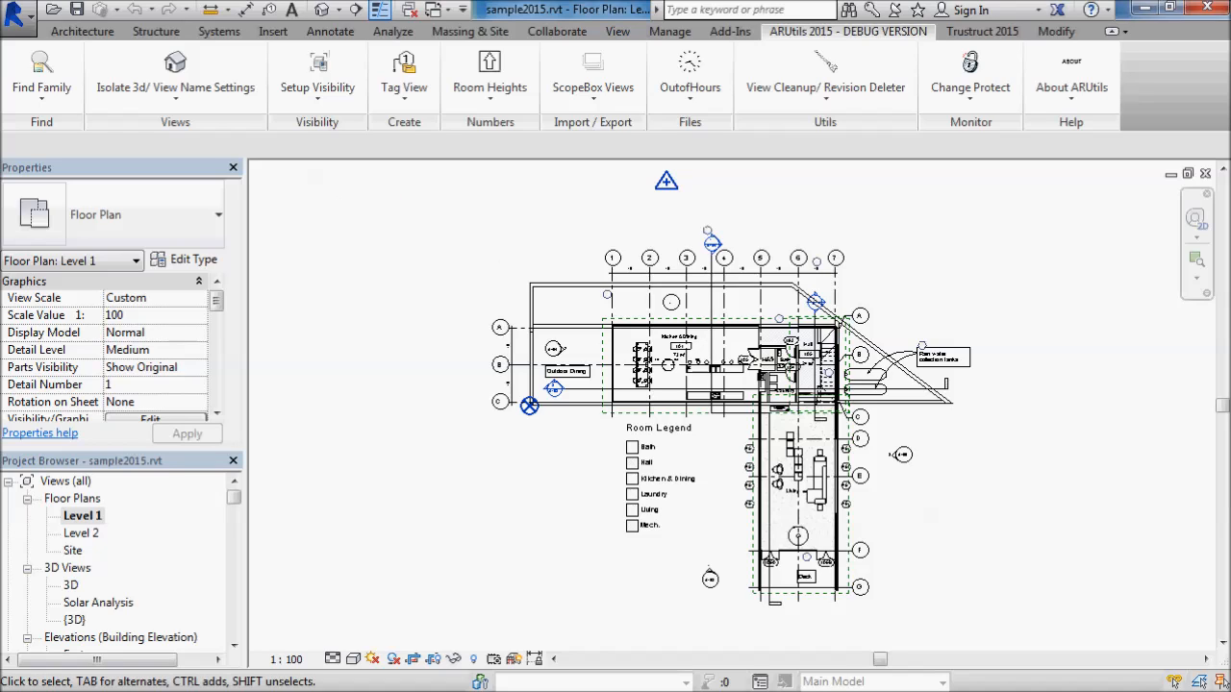
- Open the Out of Hours control file C:\temp\localupdate.dat in the script editor
left_click(689, 72)
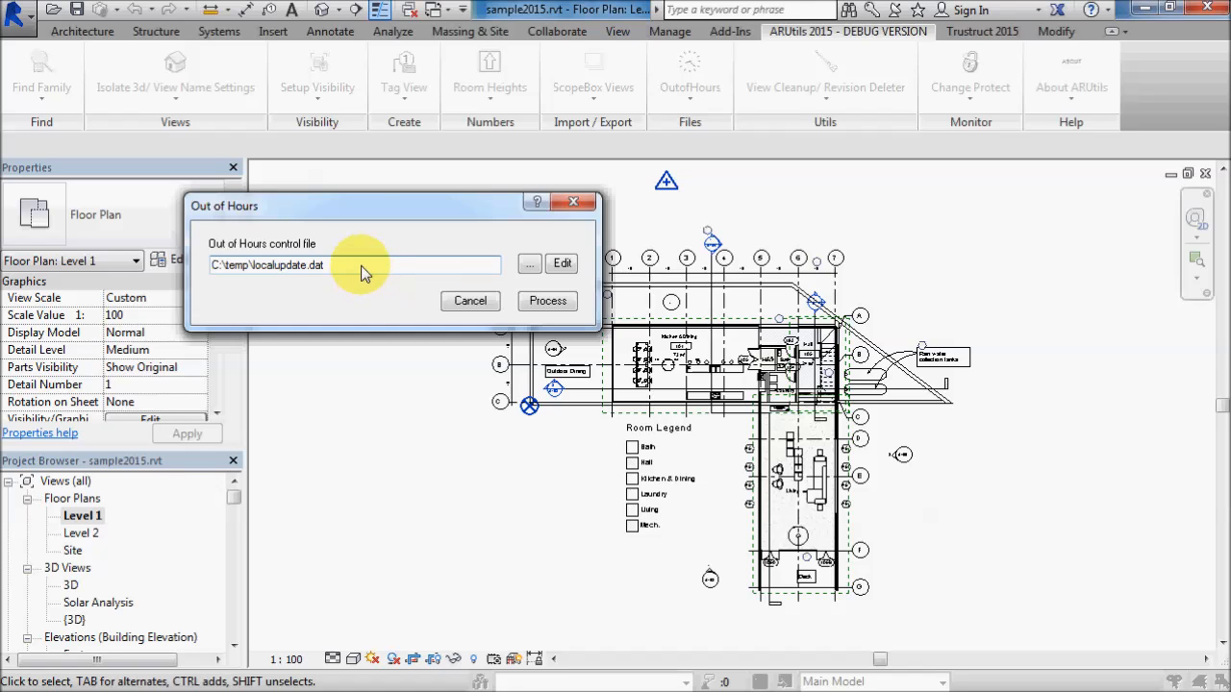
left_click(560, 264)
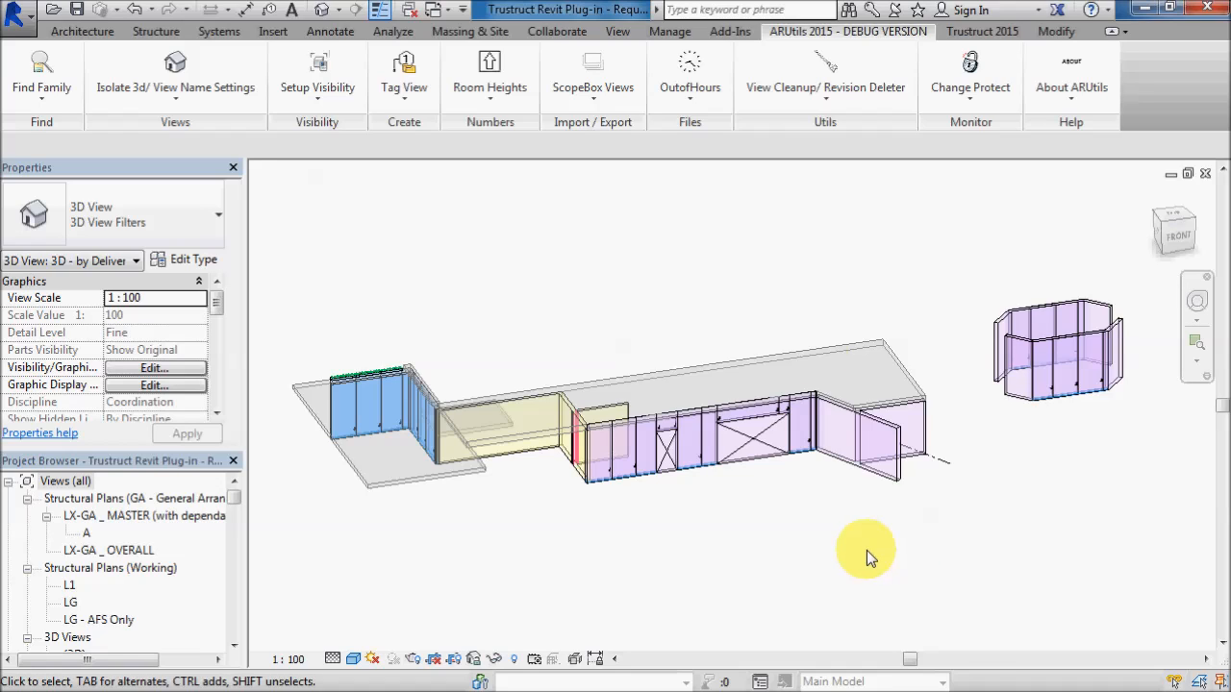
- Review the Out of Hours backup script in C:\temp\localupdate.dat, close it without saving, and process the control file
left_click(693, 69)
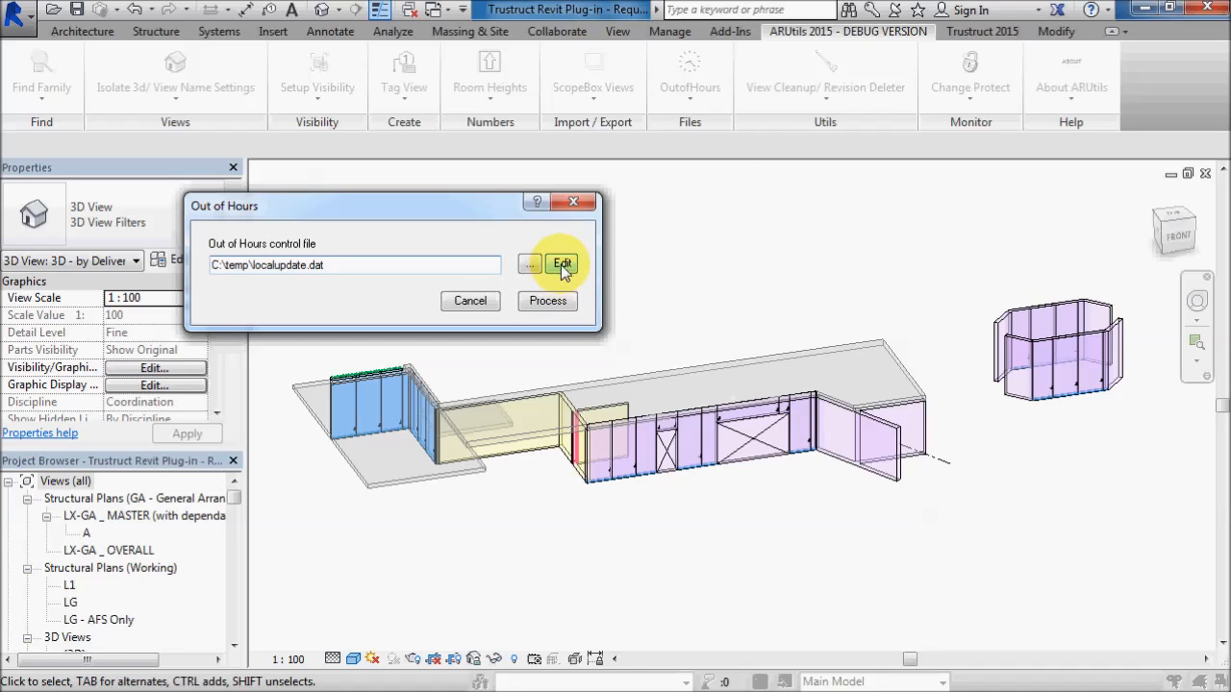
left_click(561, 264)
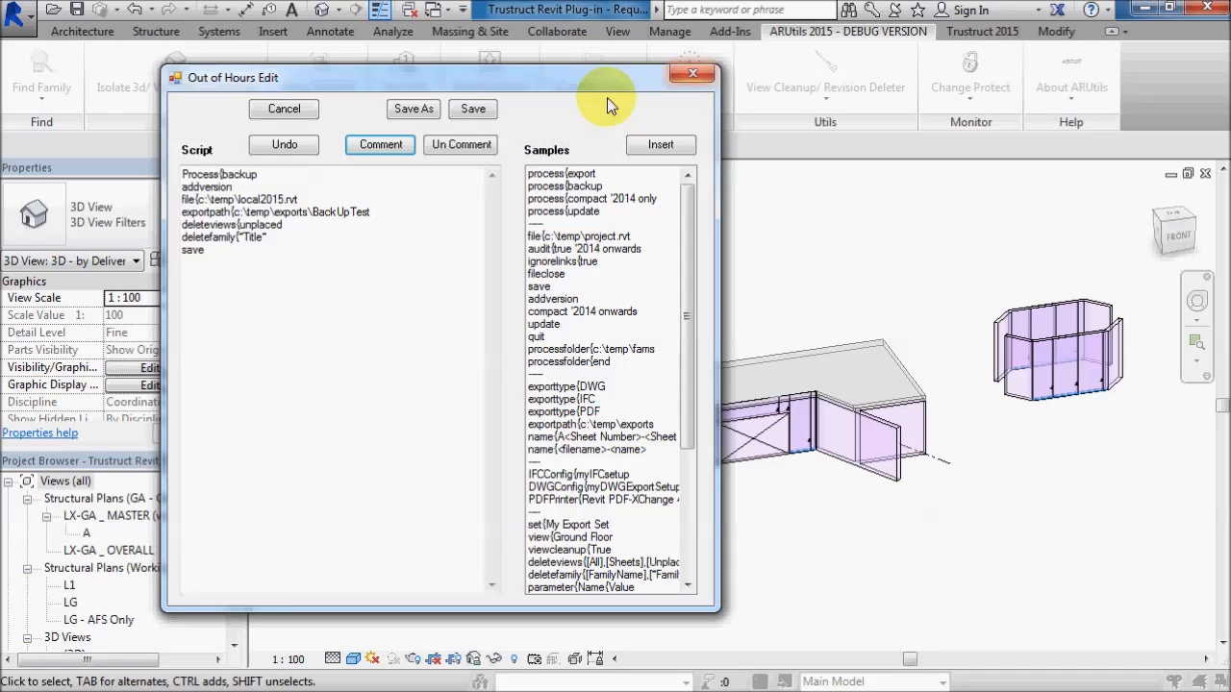
left_click(293, 110)
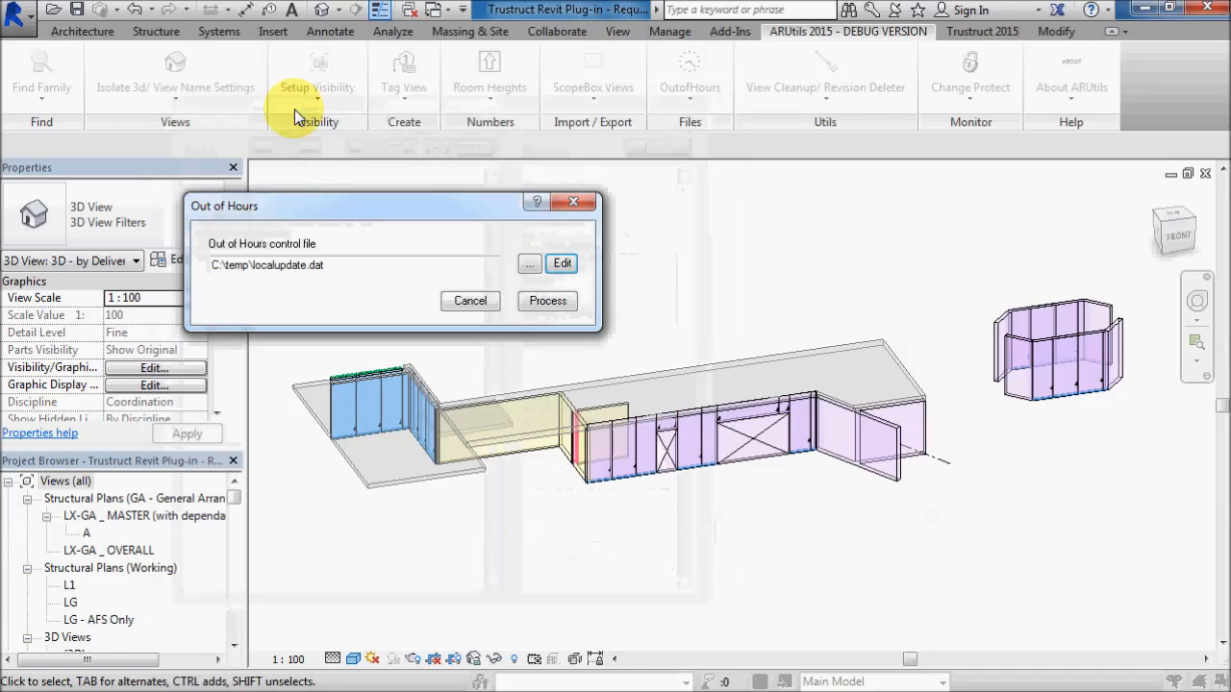
left_click(539, 302)
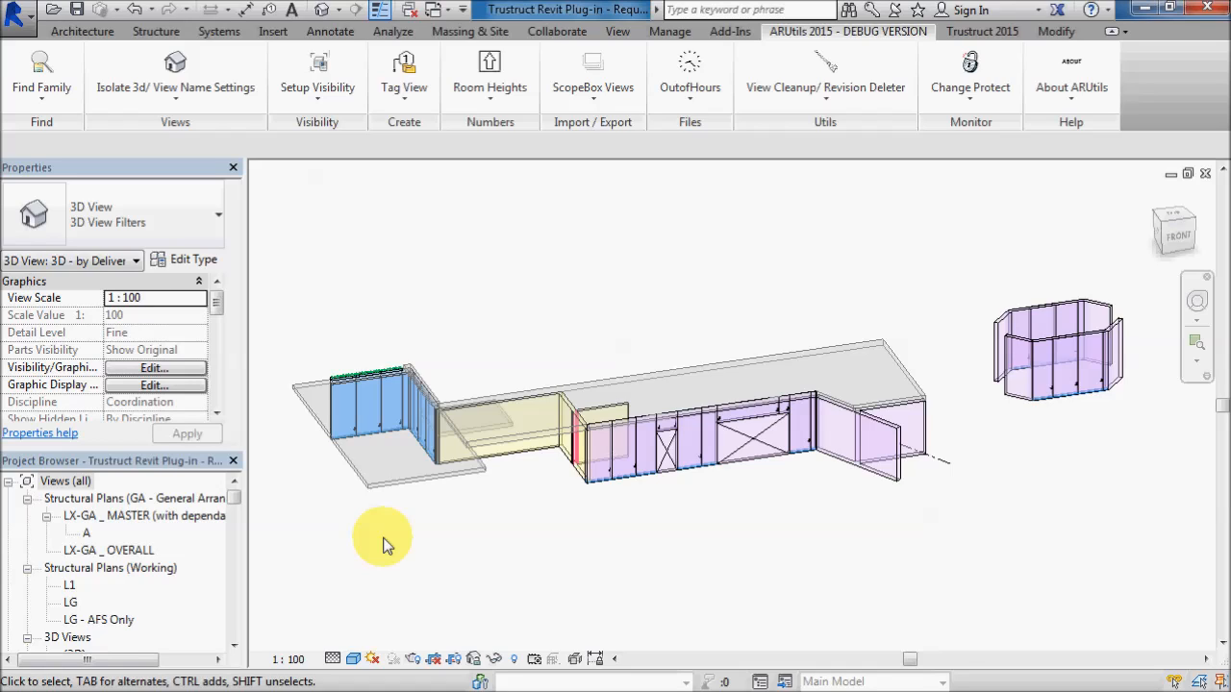
key("ctrl+s")
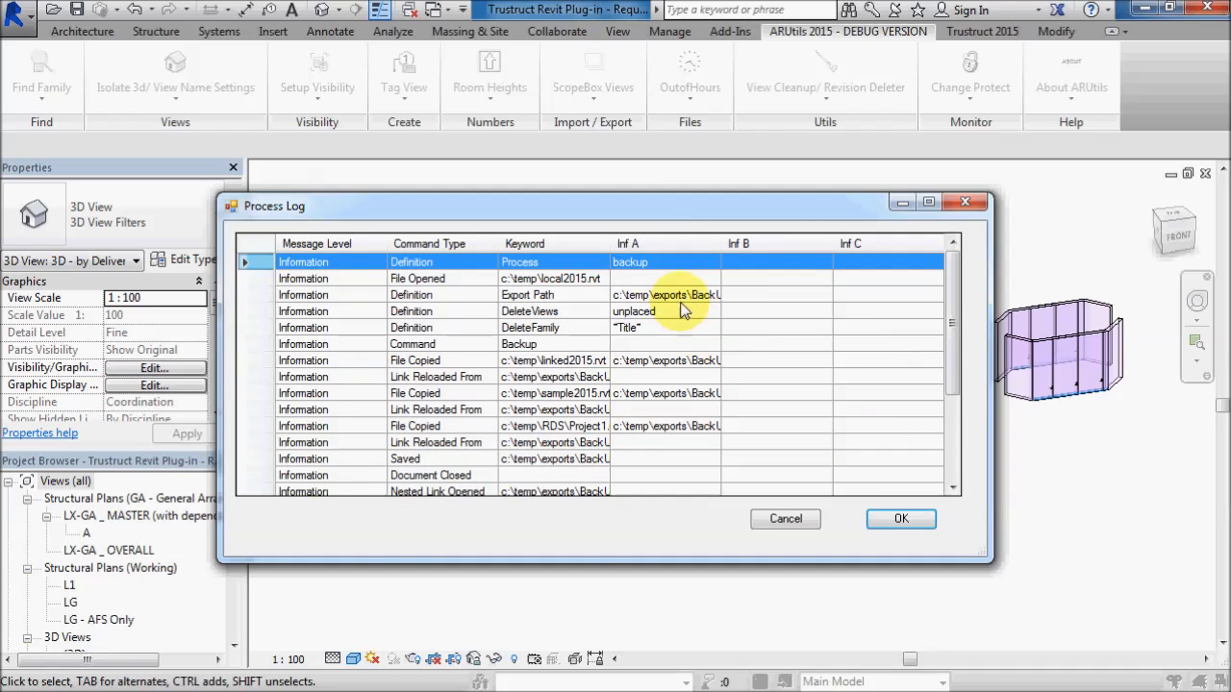
- Widen the process log's Keyword column, review the backup entries down to the end, and close the log
left_click_drag(388, 244, 340, 246)
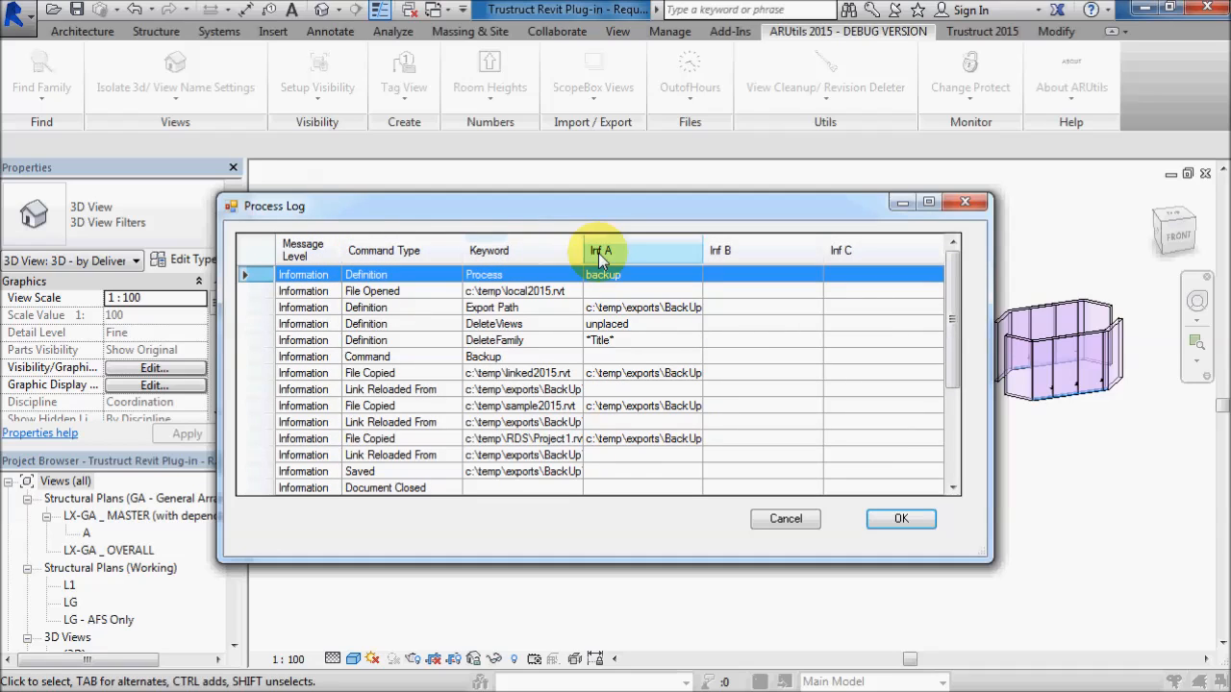
left_click_drag(584, 252, 675, 255)
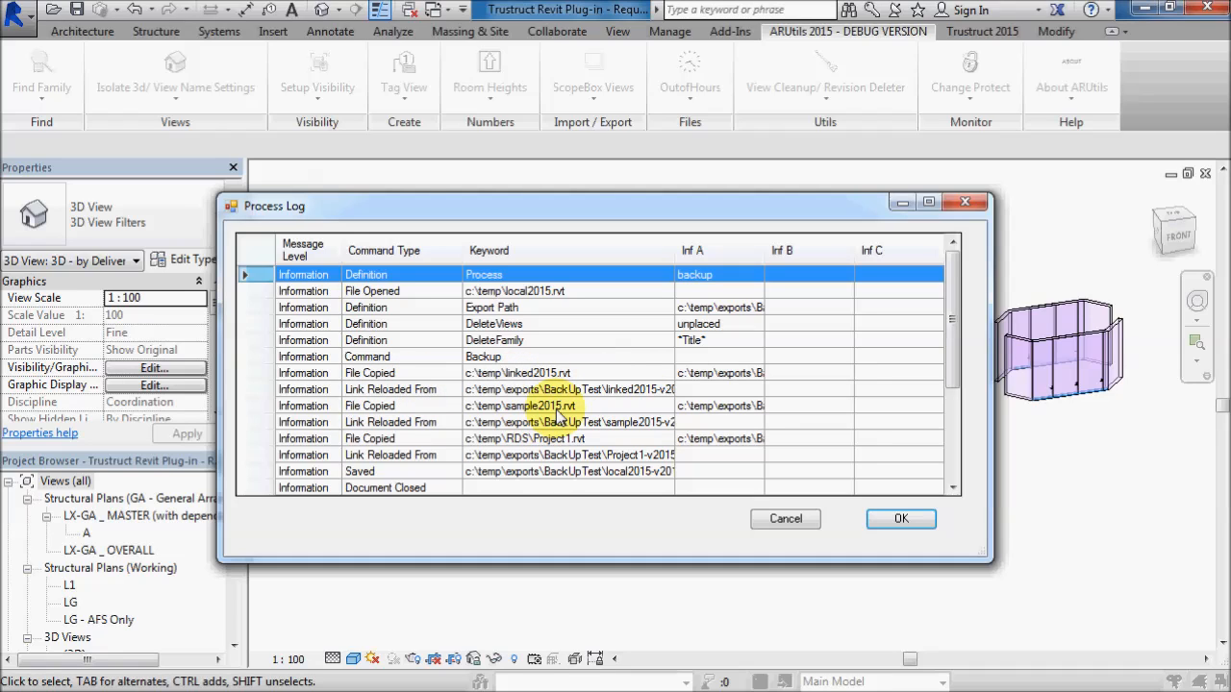
left_click_drag(953, 343, 975, 440)
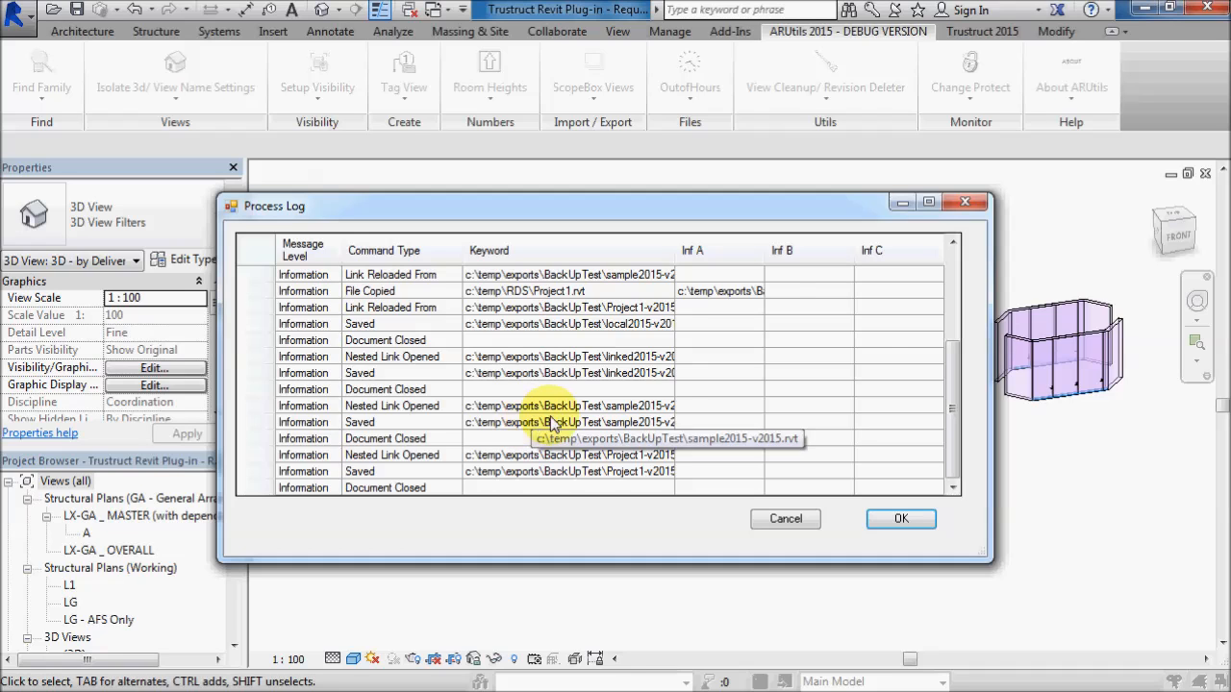
left_click_drag(958, 368, 958, 297)
left_click_drag(958, 297, 958, 413)
left_click(899, 520)
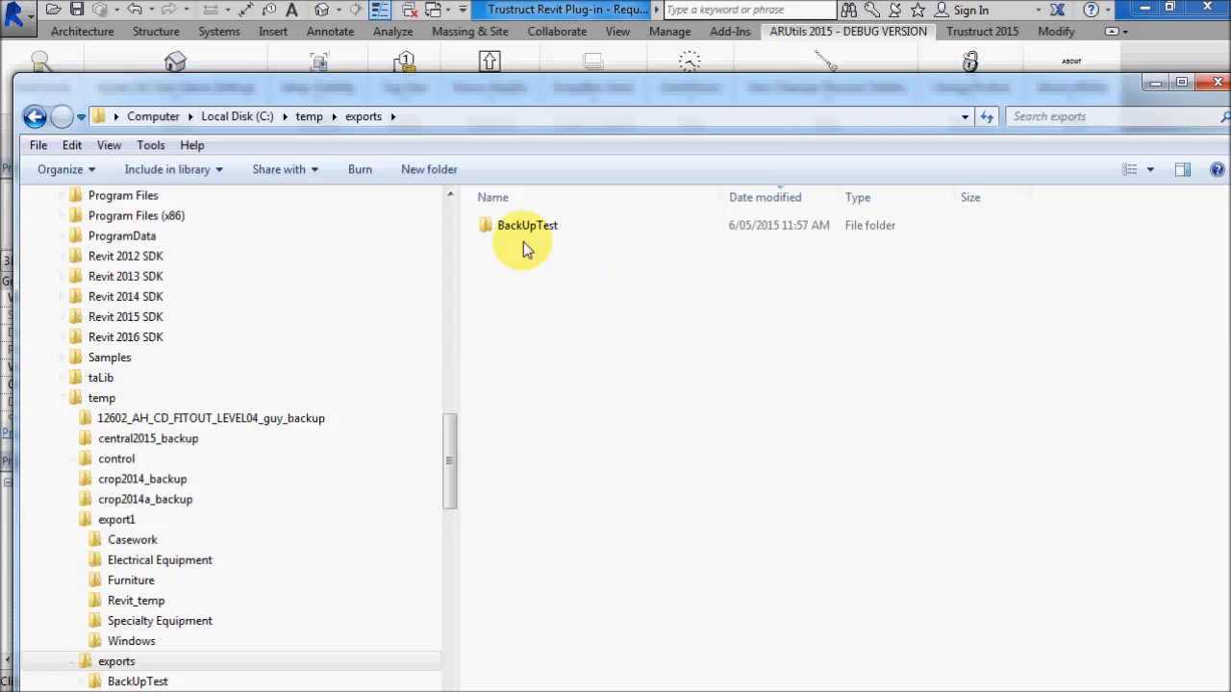
double_click(524, 233)
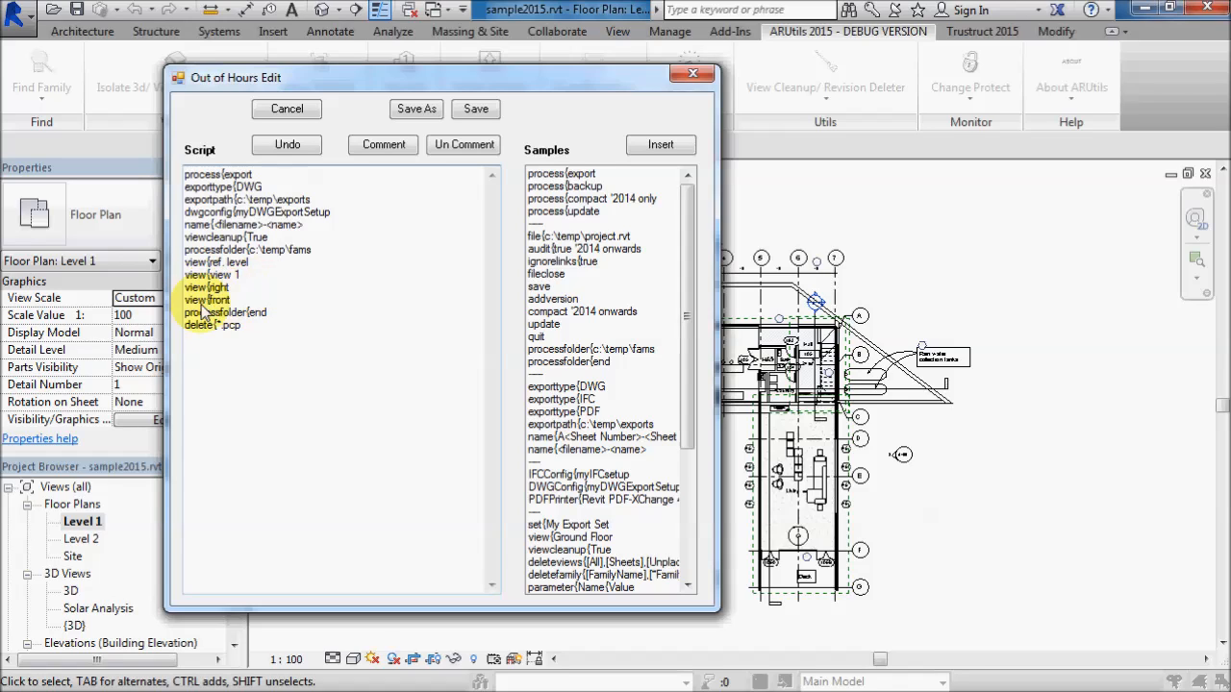
- Add the comment line "'Export families to DWG" at the start of the script, above process{export
left_click(187, 335)
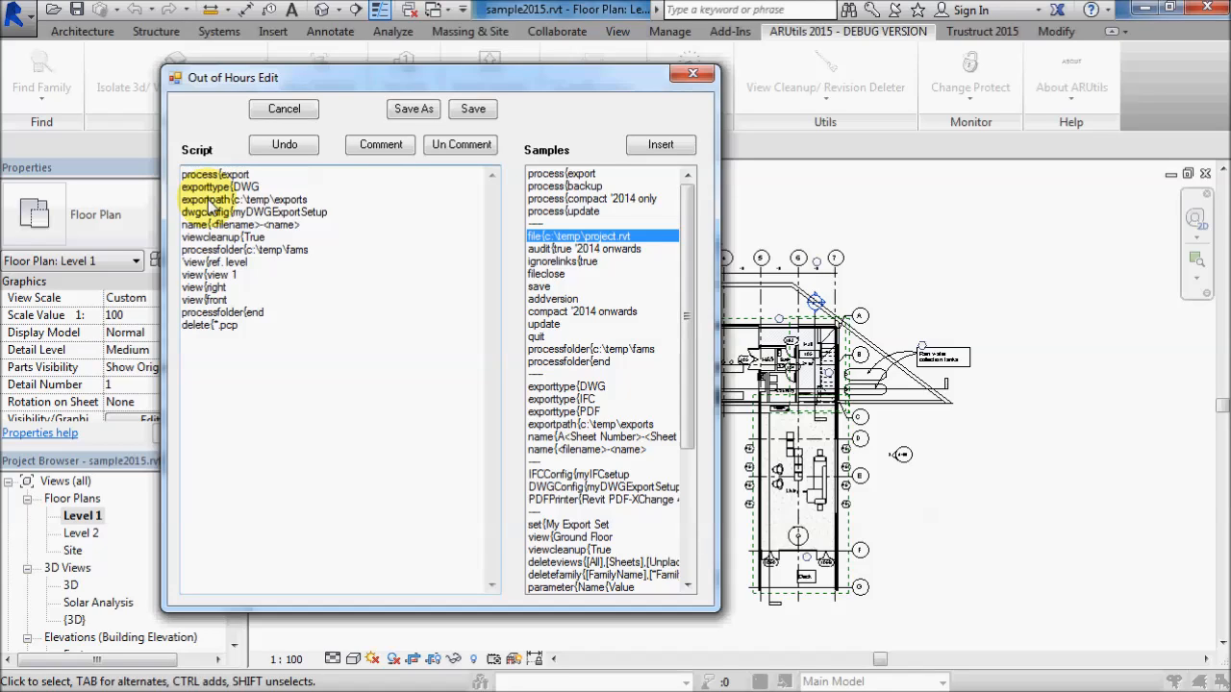
type("'Export familie")
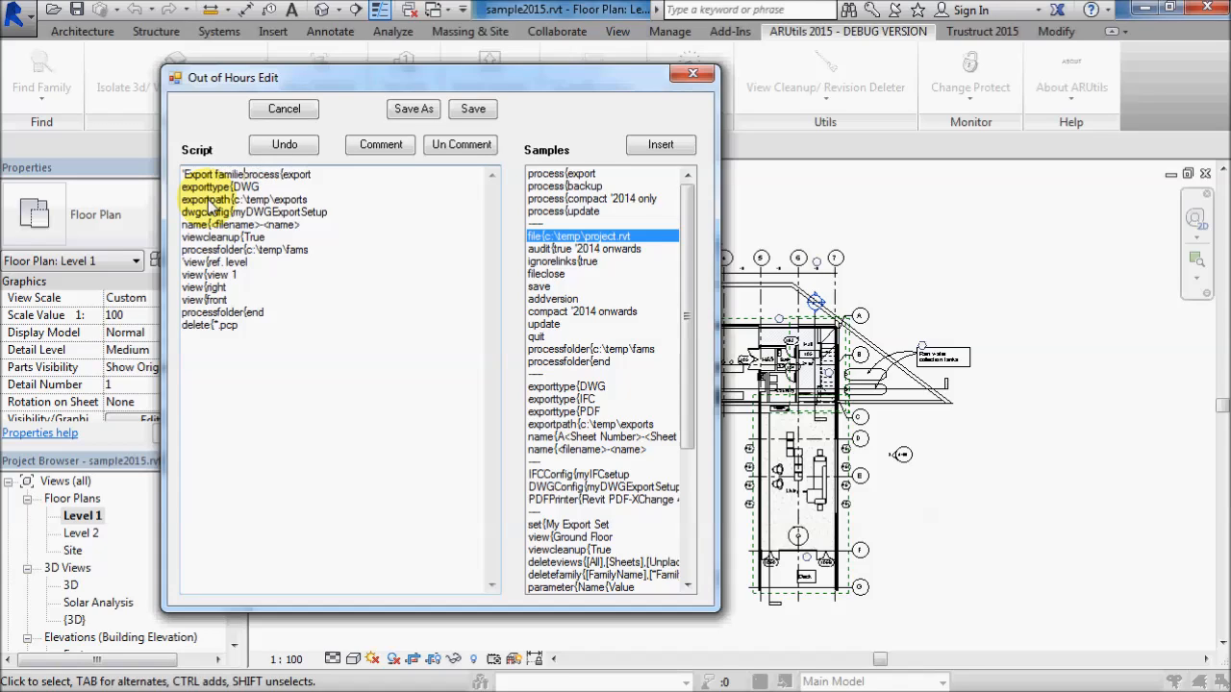
type("s to ")
type("file")
key("BackSpace")
key("BackSpace")
key("BackSpace")
key("BackSpace")
type("DWG")
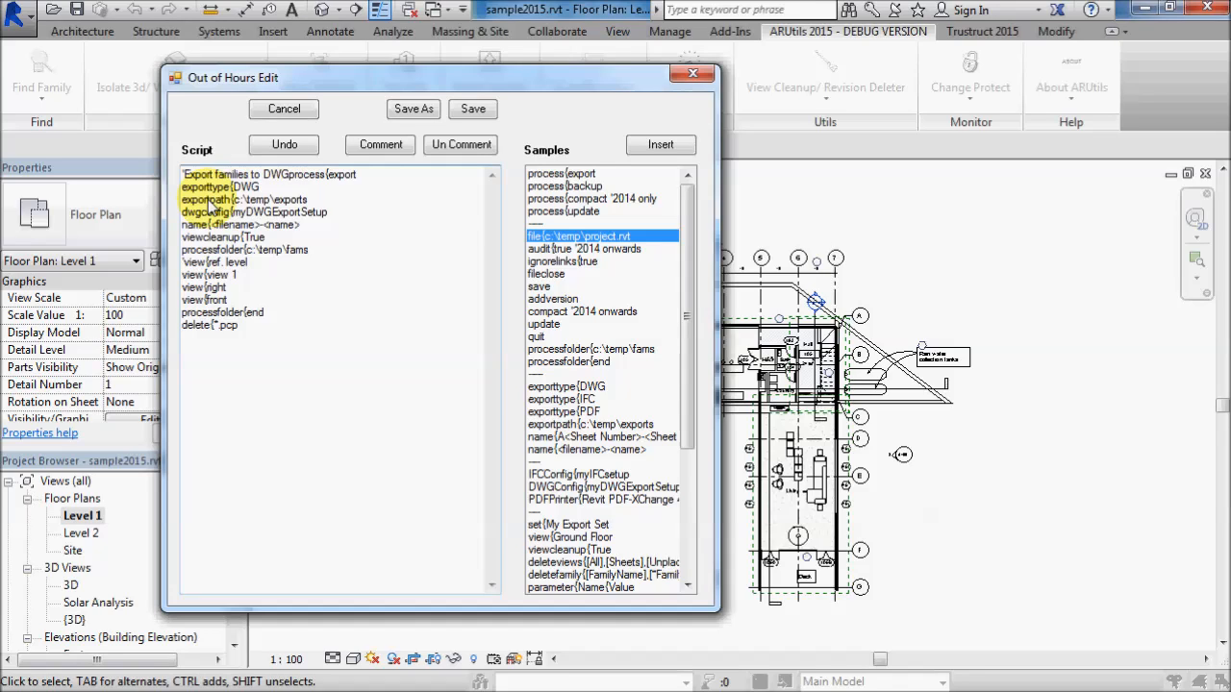
key("Return")
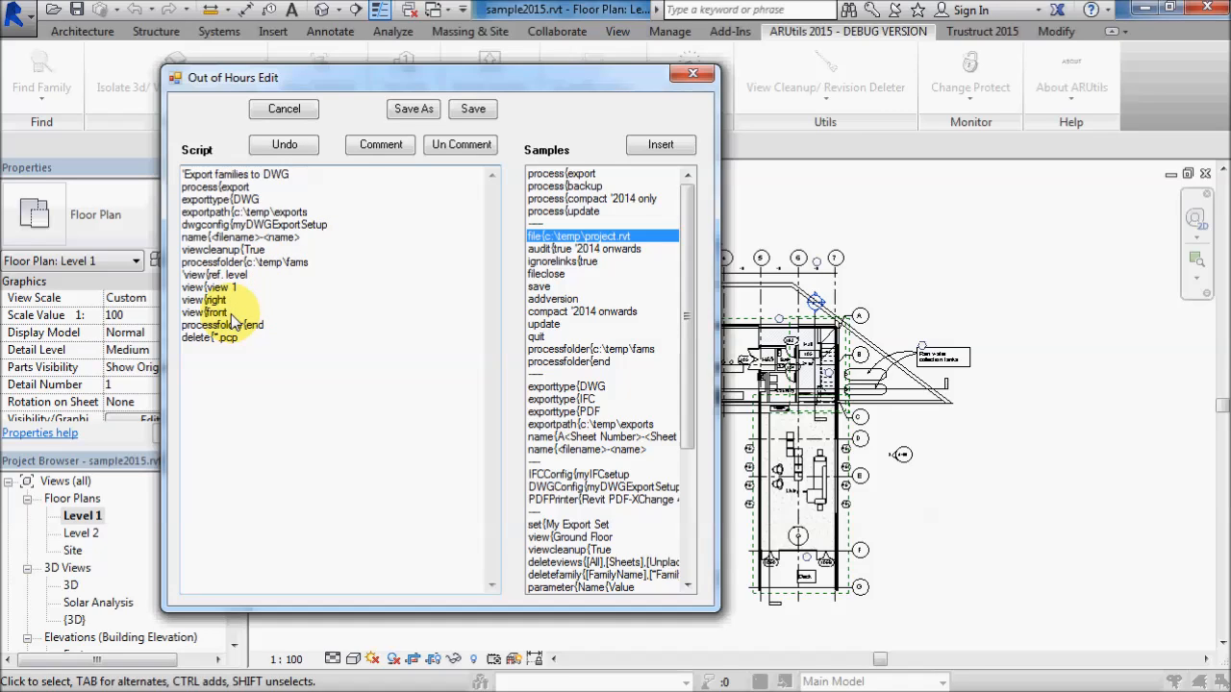
- Comment out the view{right and view{front lines together, and uncomment both lines again
left_click_drag(183, 299, 260, 310)
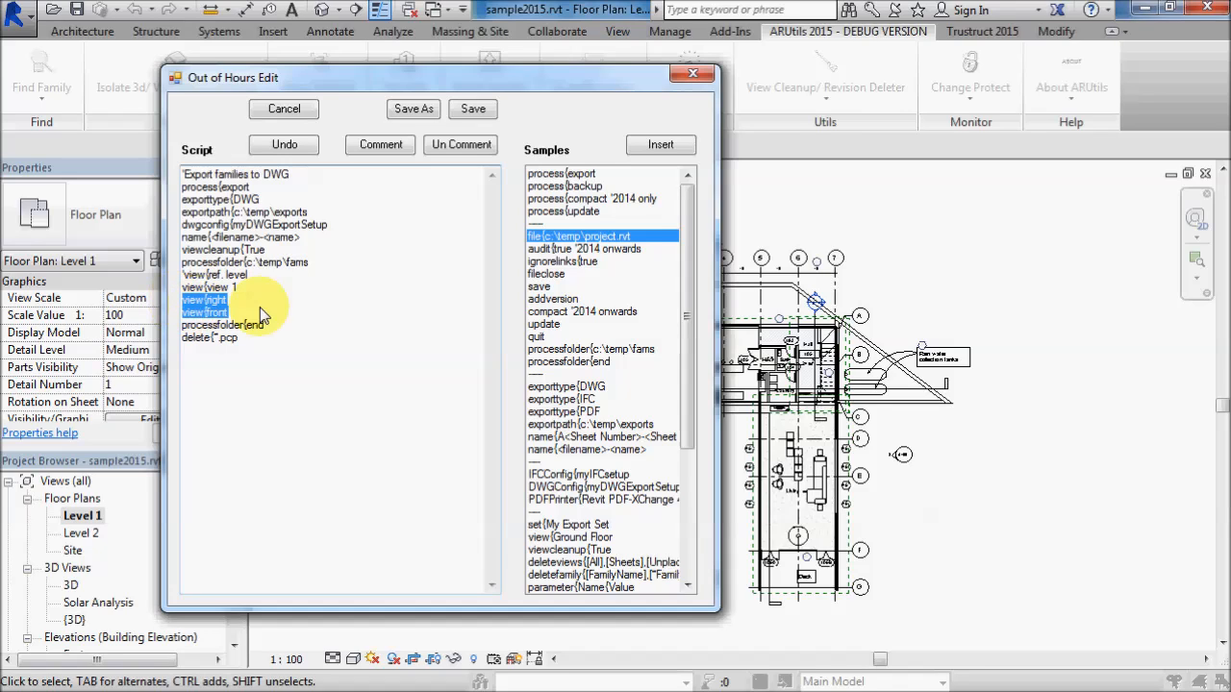
left_click(377, 146)
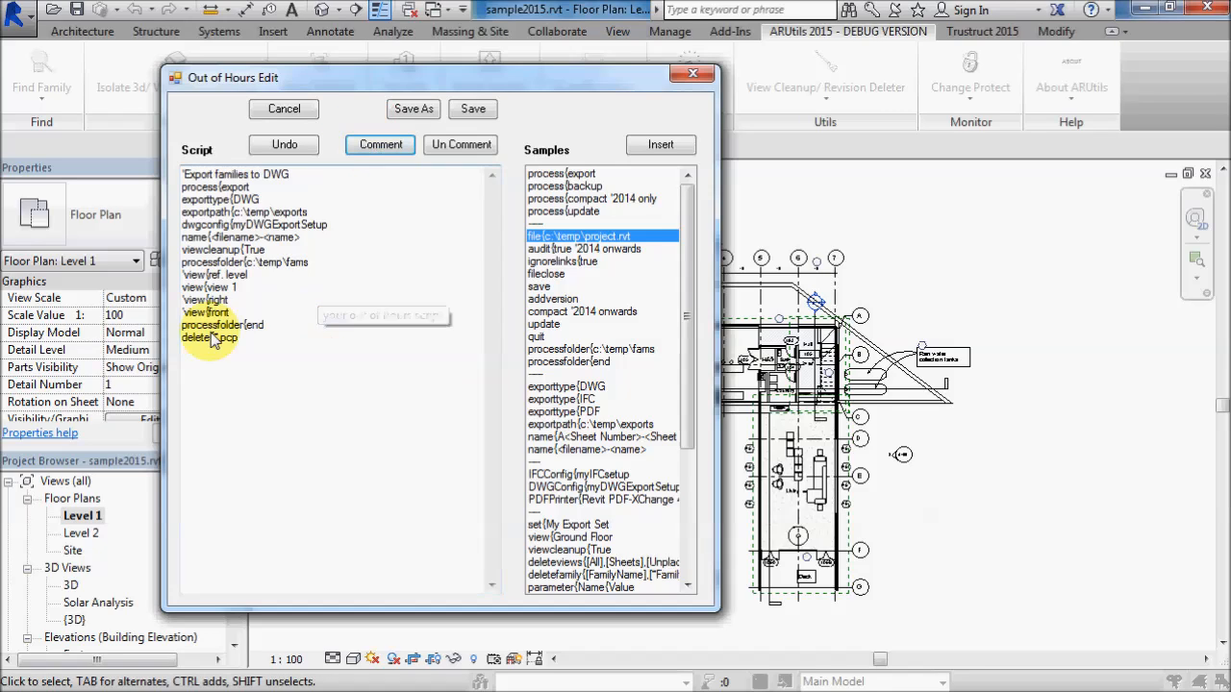
left_click(311, 294)
left_click_drag(240, 313, 182, 299)
left_click(453, 146)
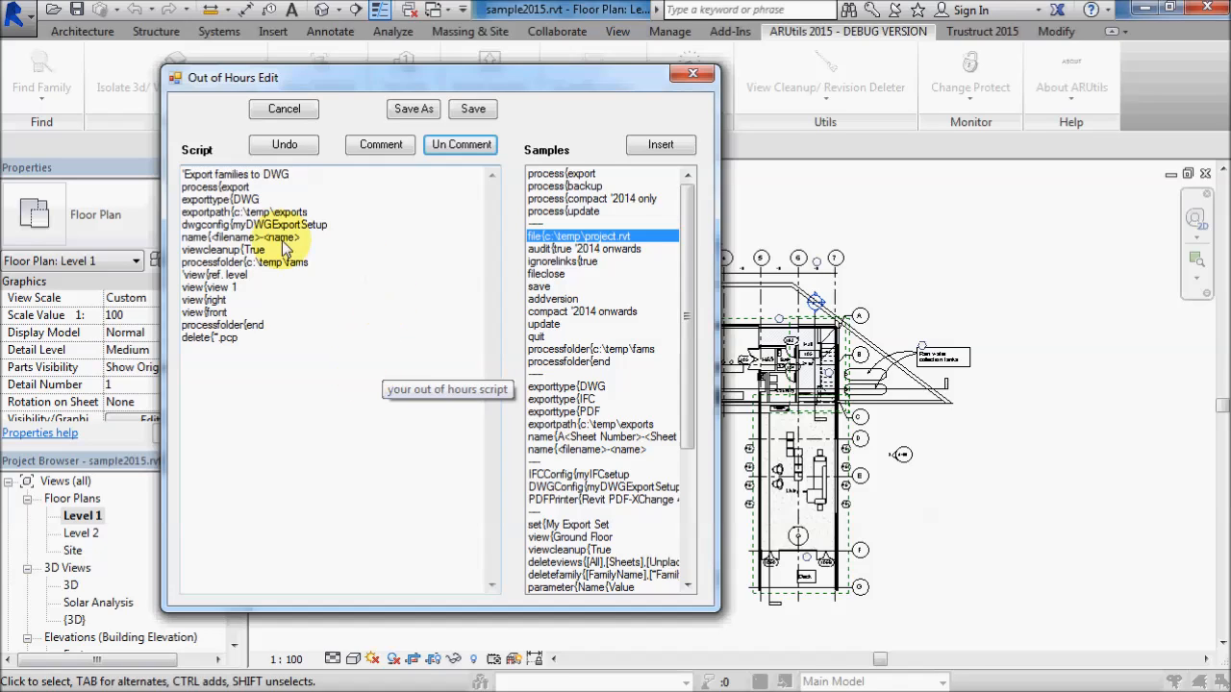
- Insert the sample command timing{13:00 on a new line below the heading comment and save the script
left_click(295, 175)
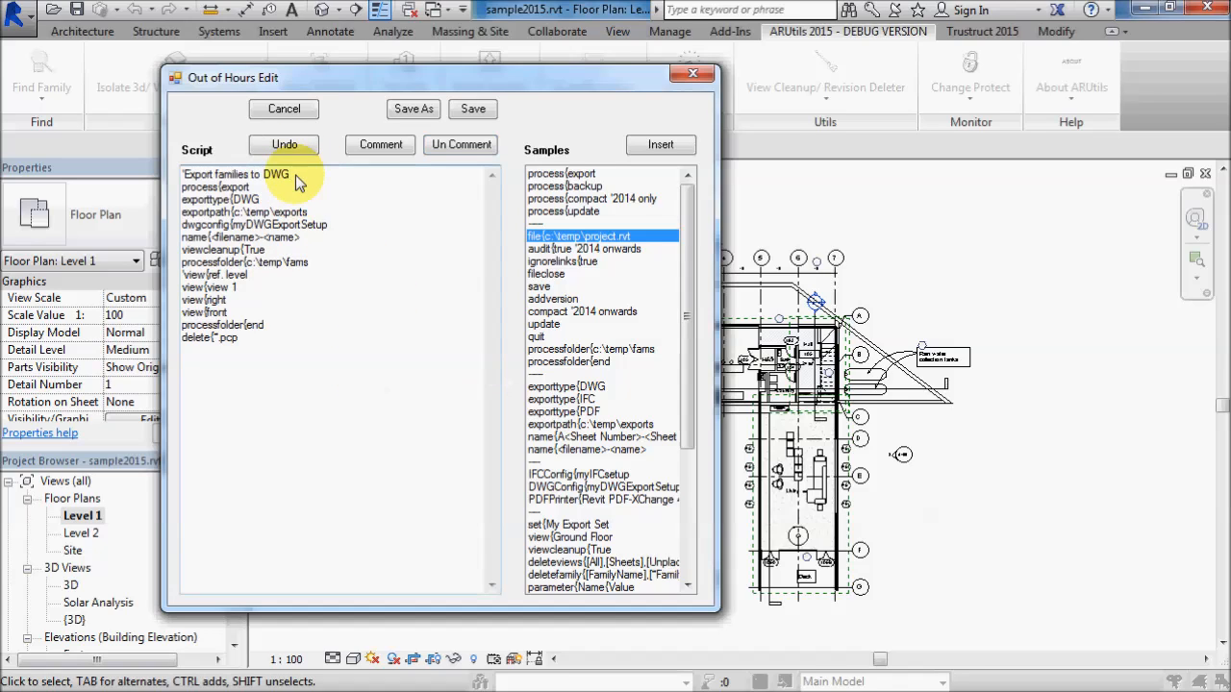
key("Return")
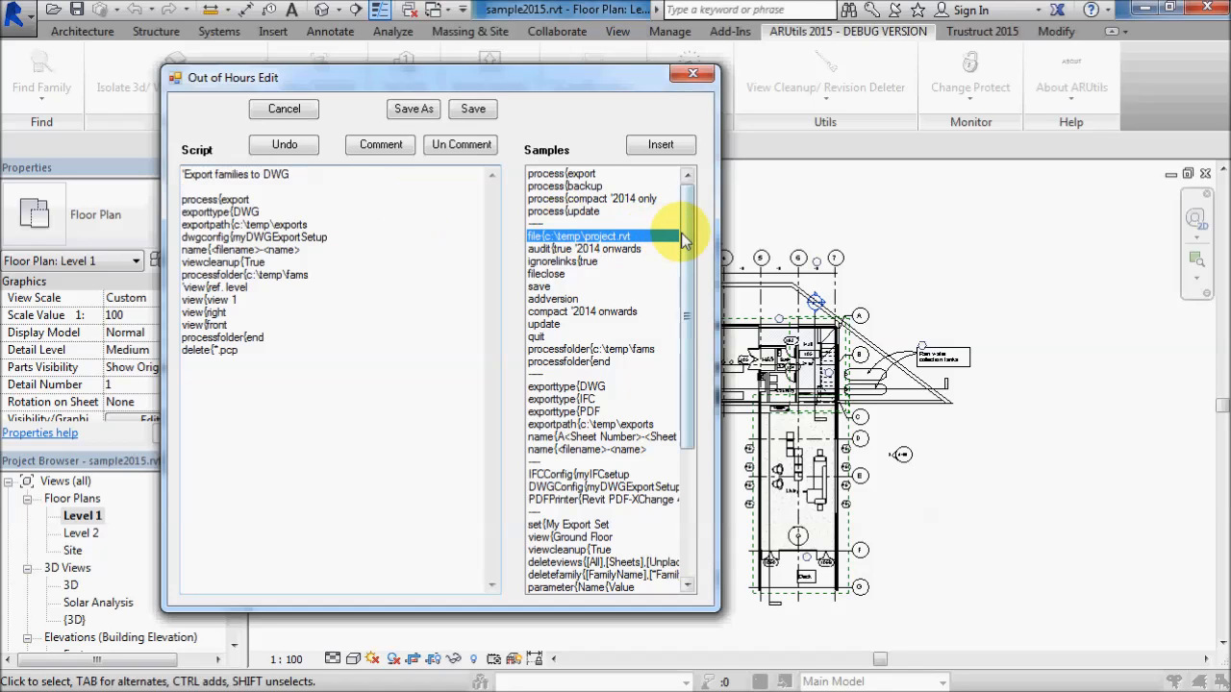
left_click_drag(685, 240, 711, 439)
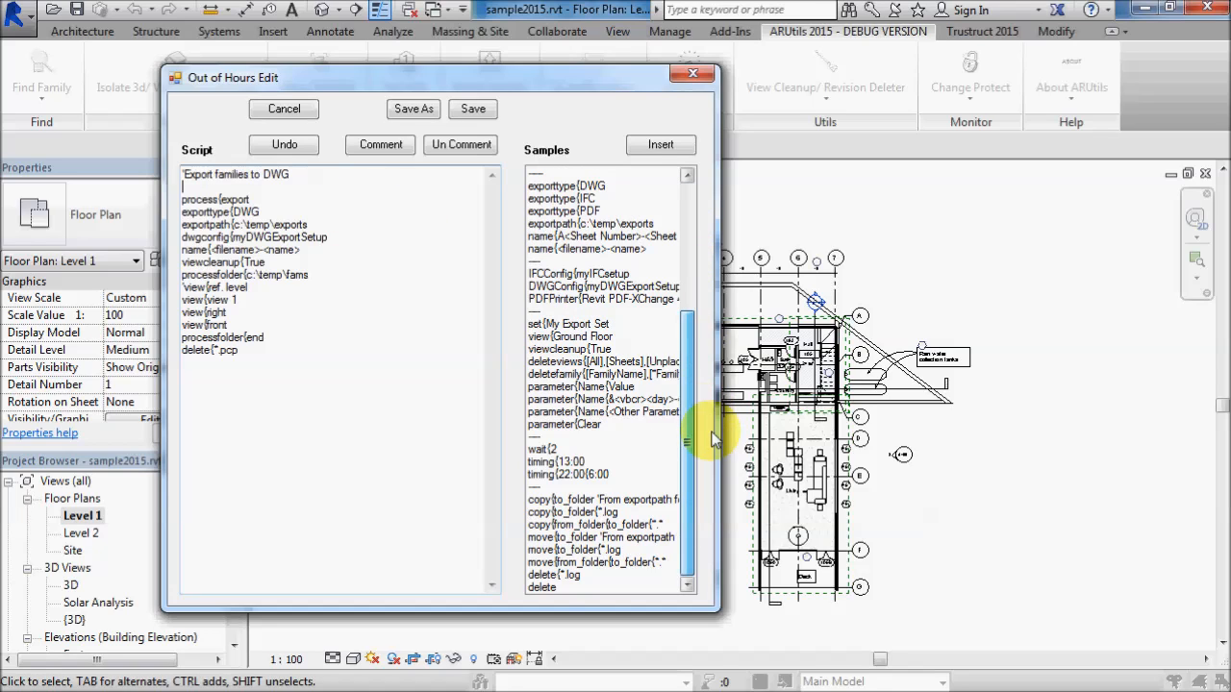
double_click(544, 463)
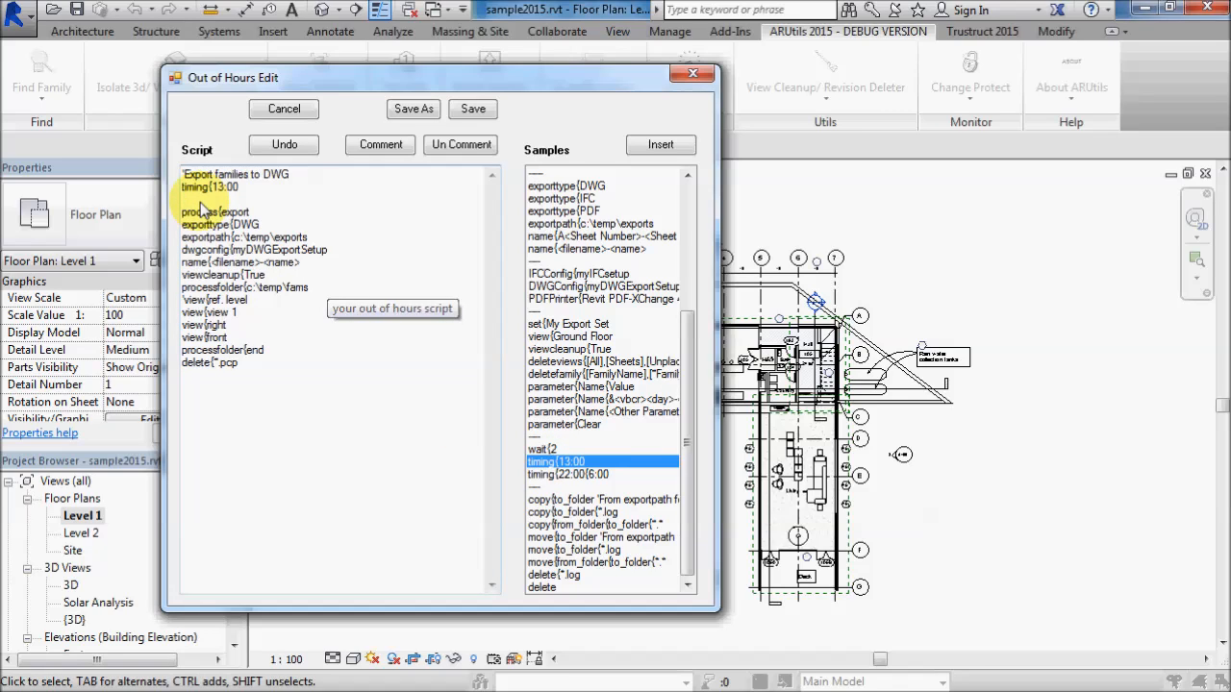
left_click(472, 110)
- Process the timed script, abort it while it waits for its start time, and close the process log
left_click(546, 302)
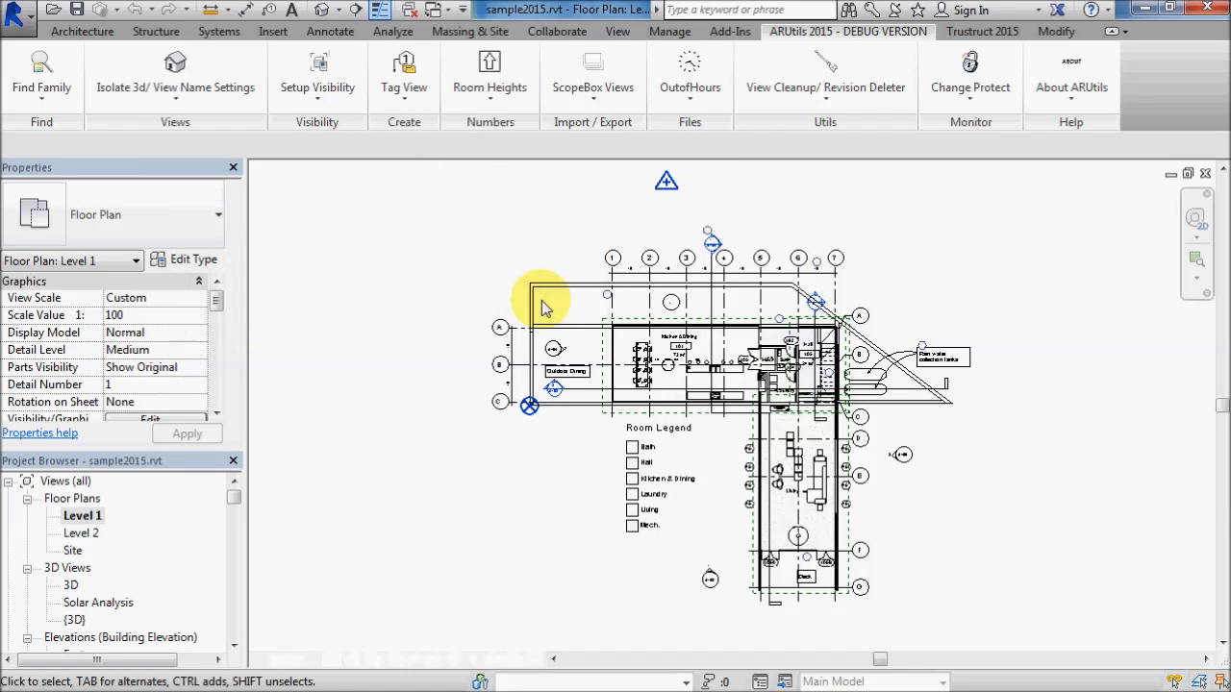
left_click_drag(289, 197, 359, 193)
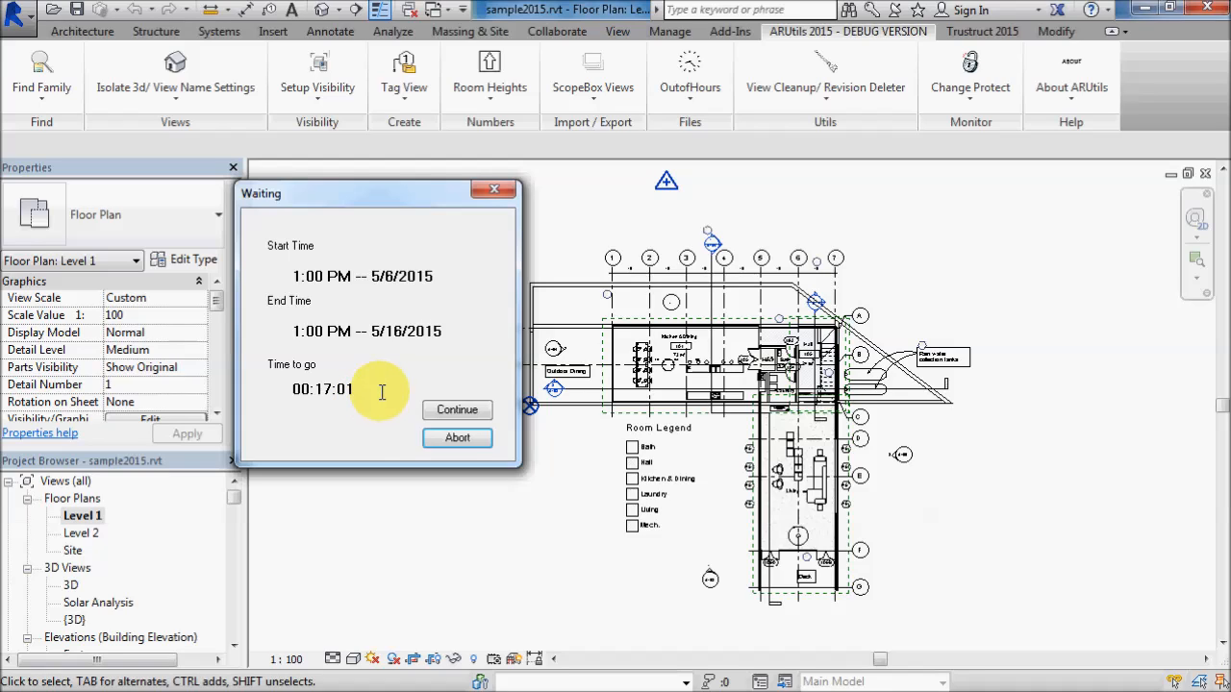
left_click(458, 437)
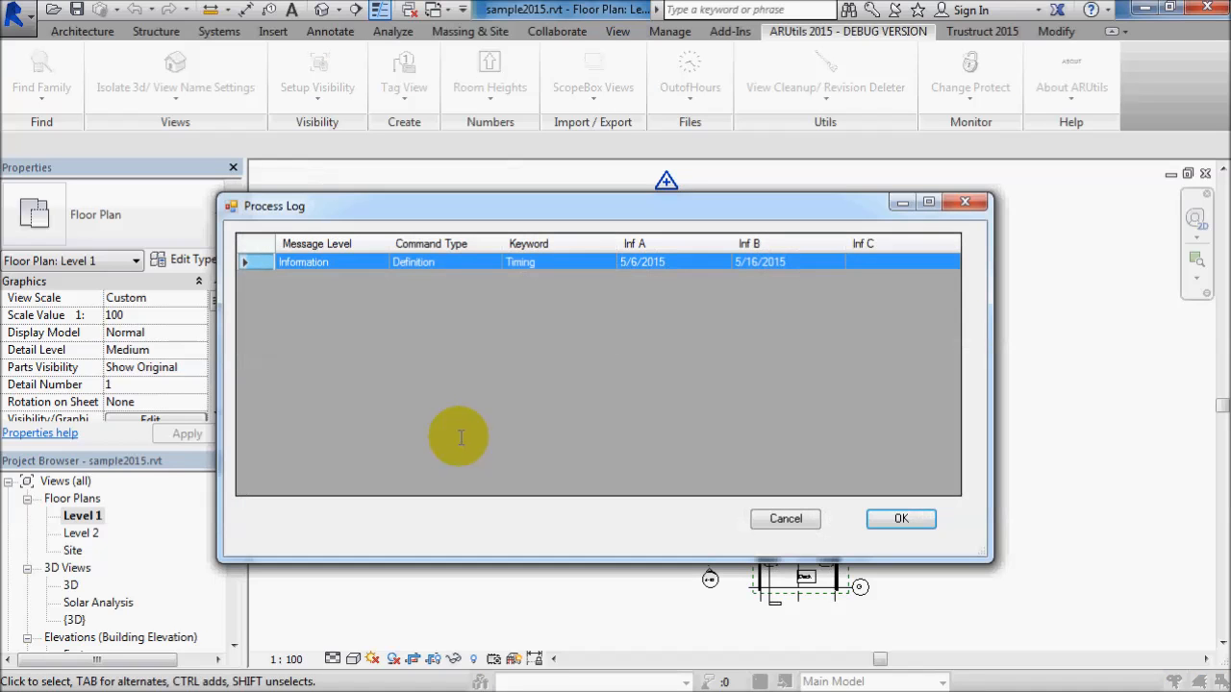
left_click(900, 518)
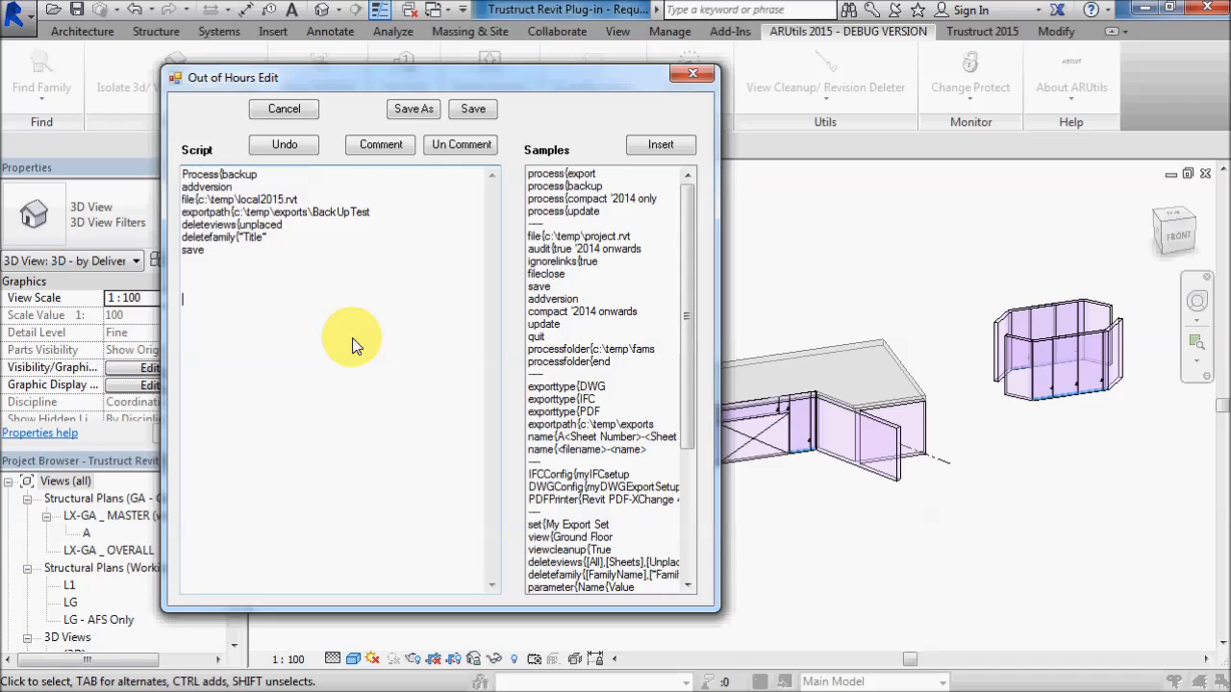
- Open the Out of Hours help topic, locate it in the contents, skim it, and open "Full Automation of Out of Hours"
key("F1")
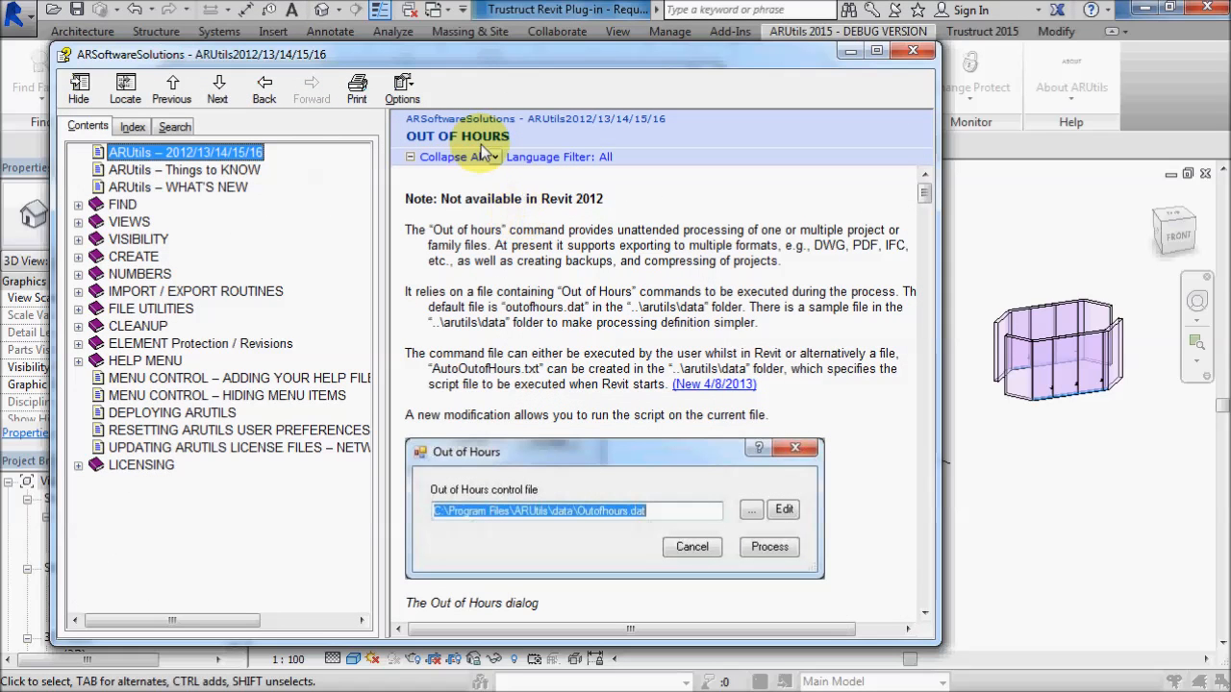
left_click(125, 88)
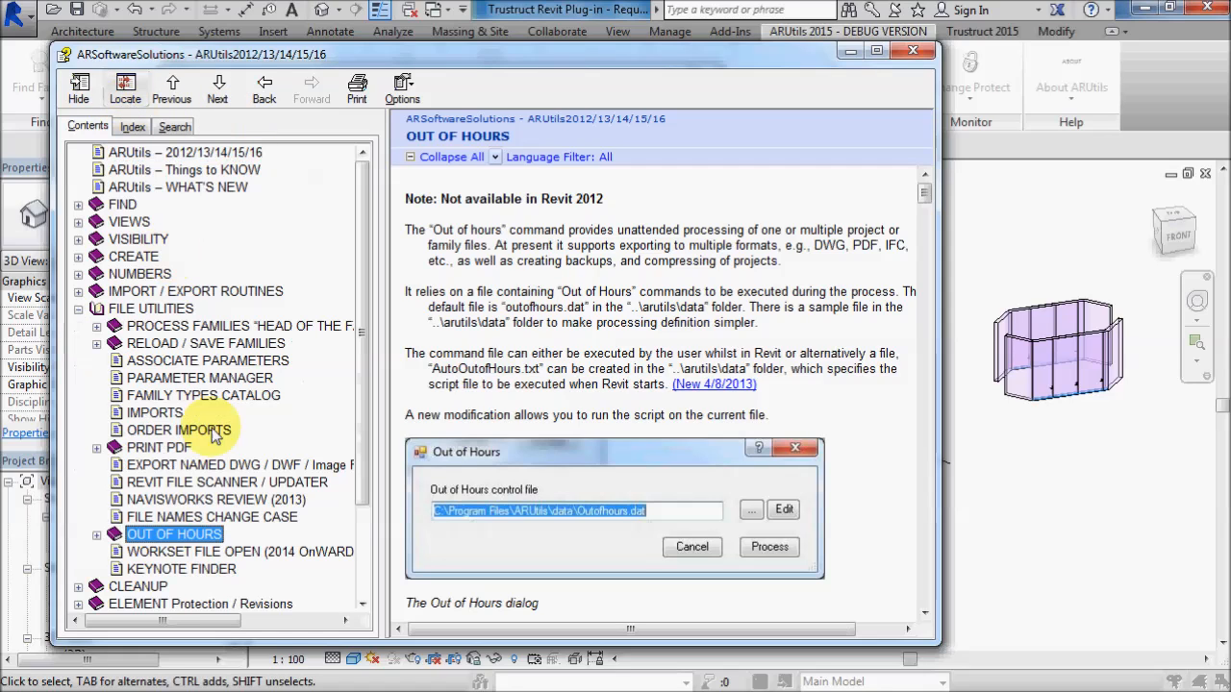
left_click(96, 534)
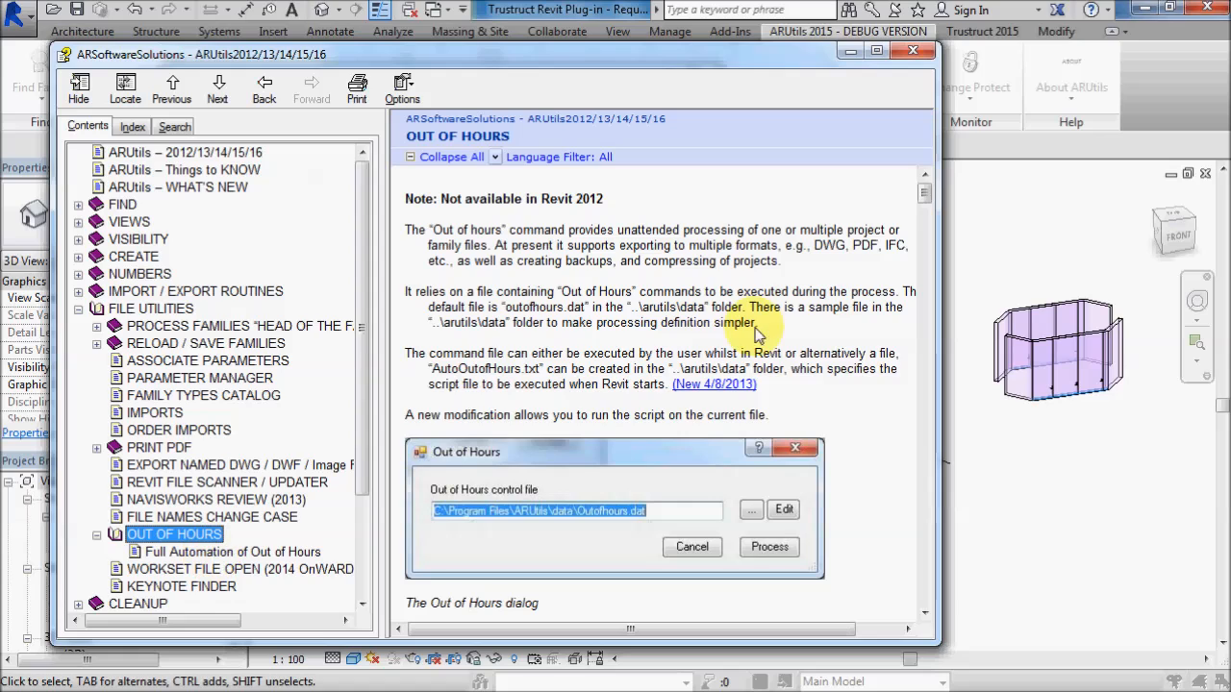
left_click(779, 373)
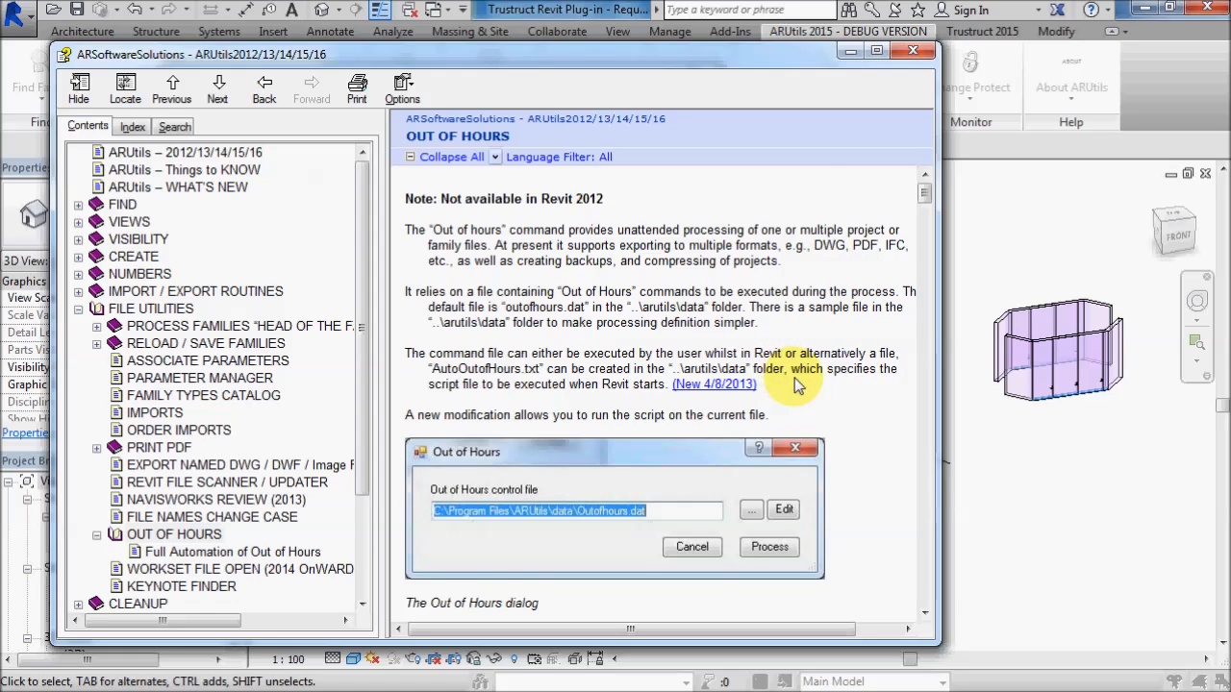
scroll(794, 382, "down", 10)
scroll(643, 471, "down", 12)
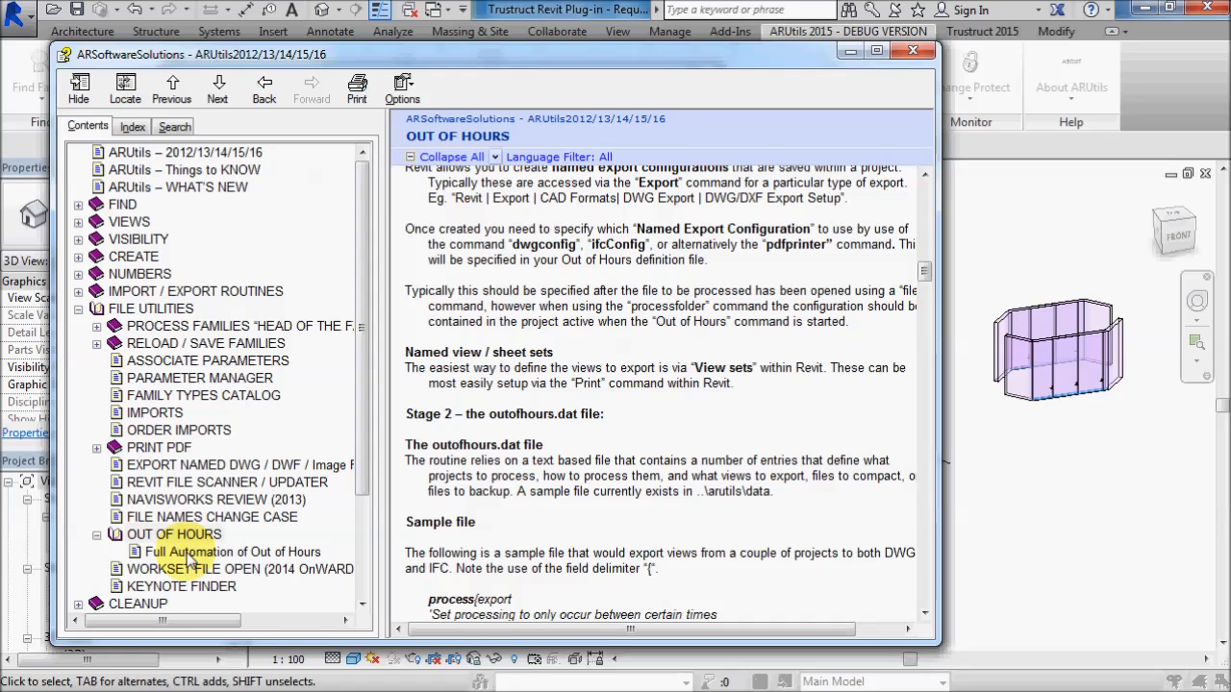
left_click(189, 555)
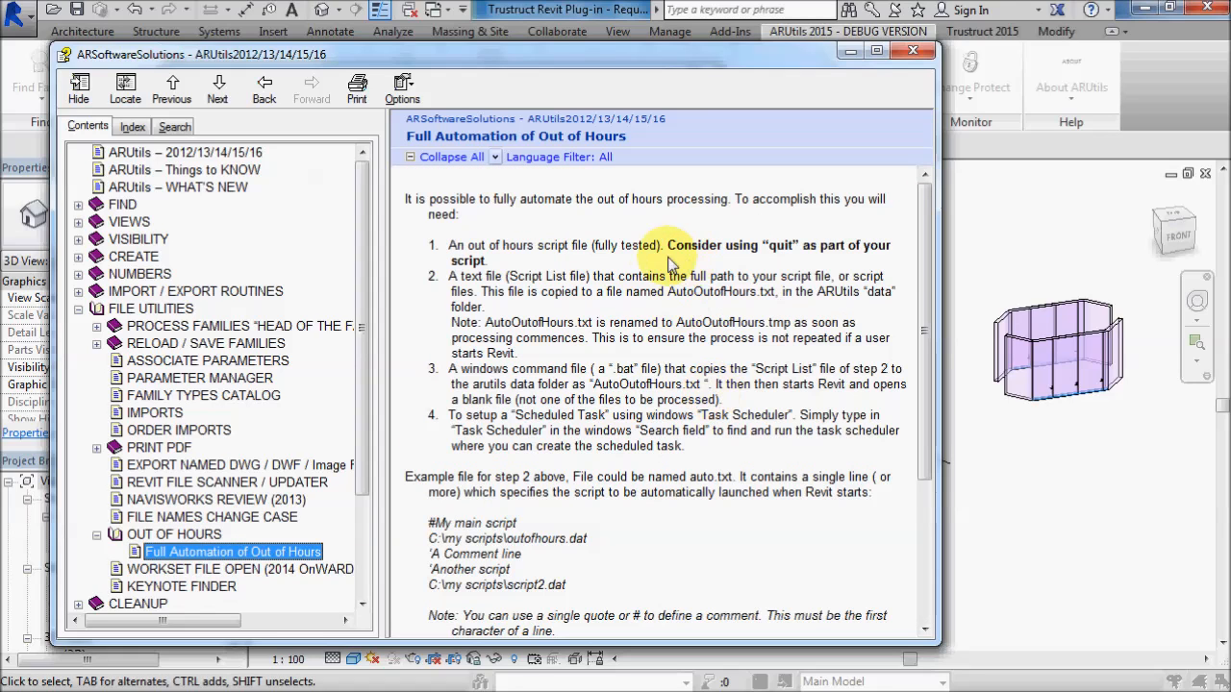